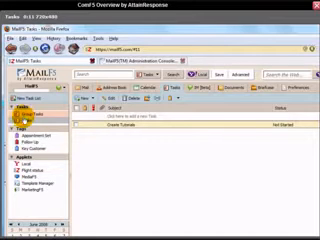
Expand the Group Tasks entry in the Tasks folder tree
click(27, 120)
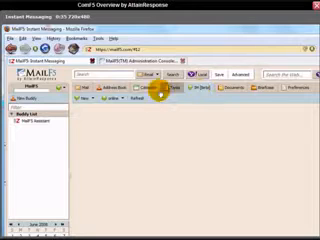
double_click(25, 121)
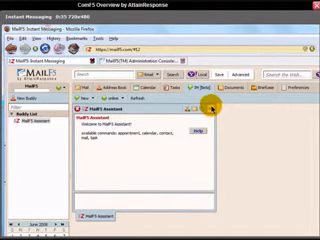
click(78, 88)
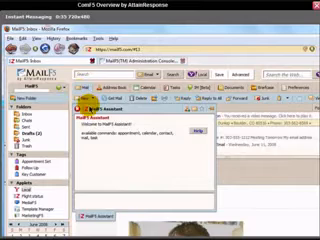
drag(92, 109, 210, 147)
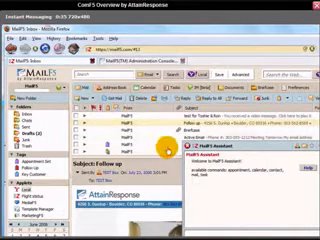
click(204, 196)
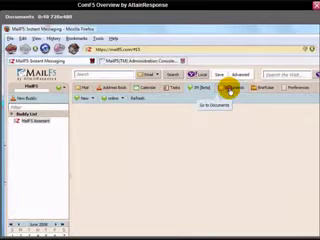
View Example Document from the Notebook documents list and return to the list
click(230, 88)
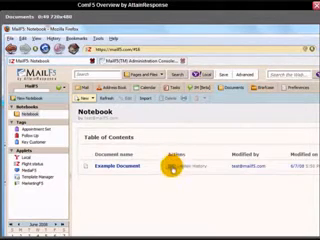
click(172, 167)
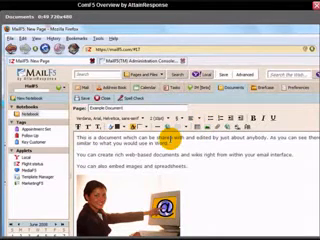
click(228, 88)
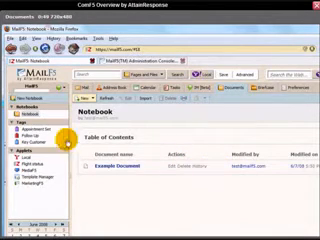
Check the Notebook's options, then view Example Document's page history of saved versions
right_click(28, 113)
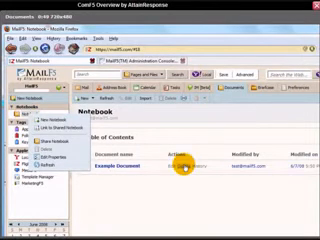
click(181, 181)
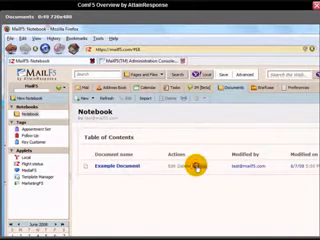
click(196, 166)
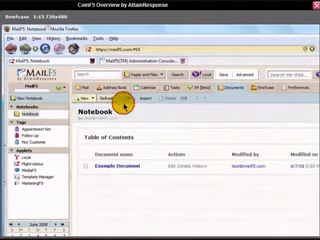
Delete ds_Dynamic_Search.pdf from the Briefcase and confirm with Yes
click(260, 92)
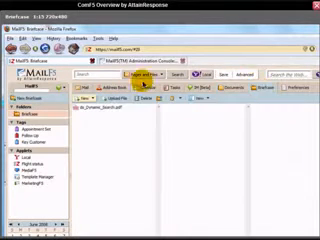
click(89, 108)
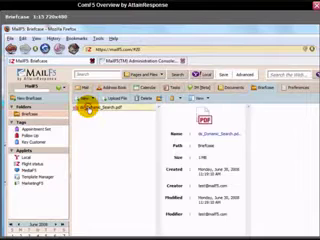
click(146, 97)
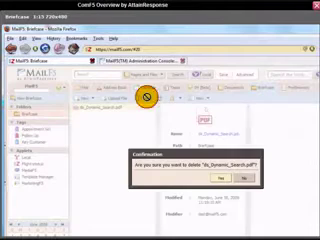
click(221, 177)
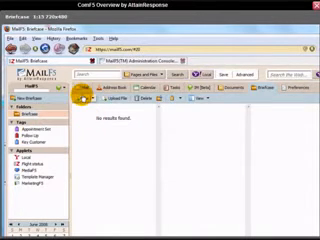
Read the Briefcase message in the inbox and preview its attached ds_Dynamic_Search.pdf
click(82, 95)
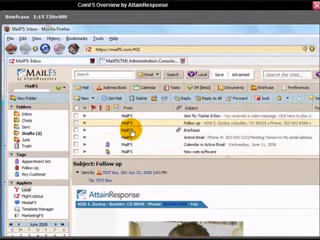
click(190, 132)
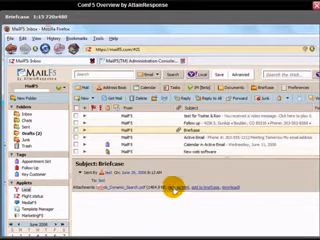
click(176, 188)
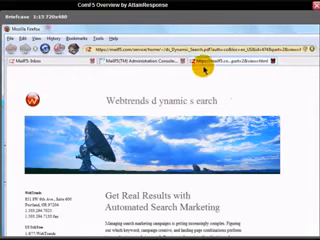
click(272, 62)
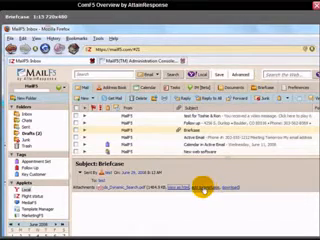
Save the attached PDF into the Briefcase folder and go to the Briefcase
click(203, 188)
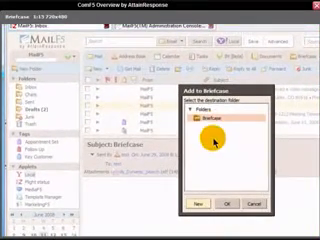
click(226, 204)
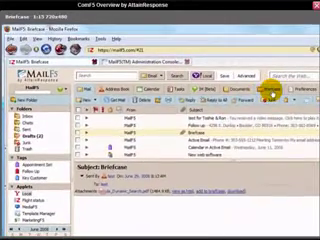
click(272, 90)
Show ds_Dynamic_Search.pdf's details and browse the file view layouts
click(92, 110)
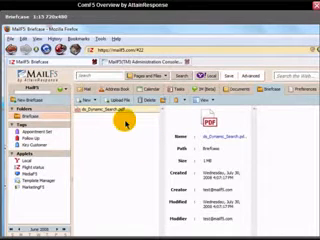
click(210, 100)
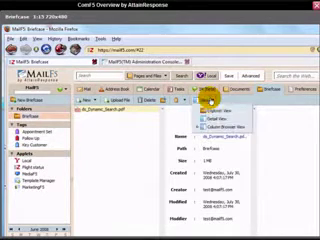
click(178, 120)
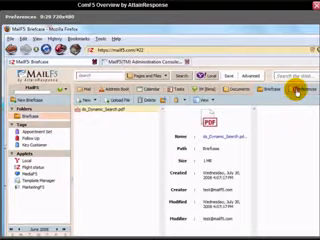
Show the Accounts page of Preferences listing Primary Account, Customer Service and Yahoo
click(297, 90)
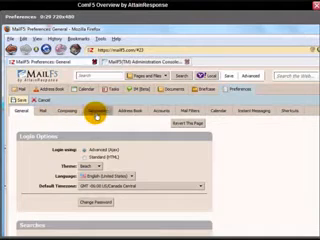
click(158, 110)
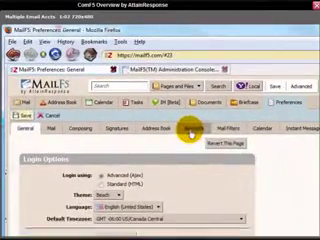
click(190, 130)
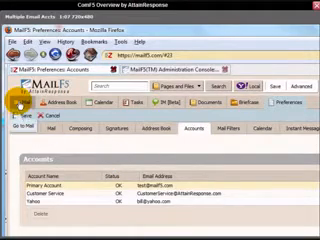
Start a new message and check the Account list of possible sending accounts
click(20, 103)
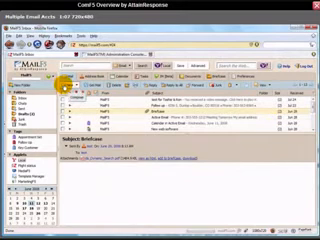
click(66, 85)
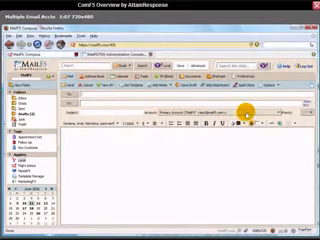
click(253, 113)
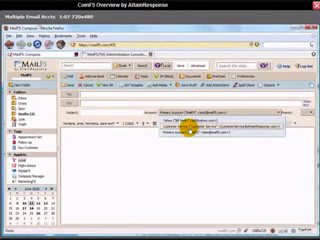
click(128, 137)
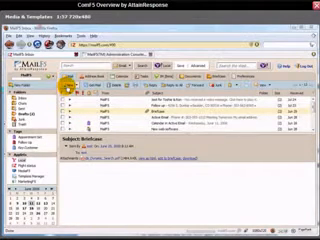
Start a new email and show the Add Media options for it
click(67, 88)
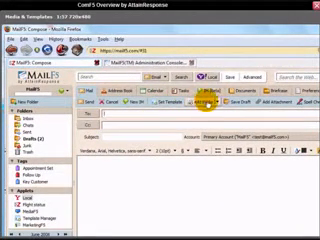
click(215, 103)
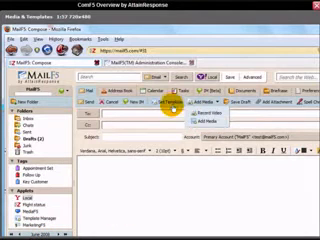
Apply a Business Announcements template about a new partner to the message body
click(163, 100)
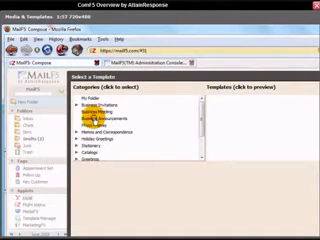
click(92, 118)
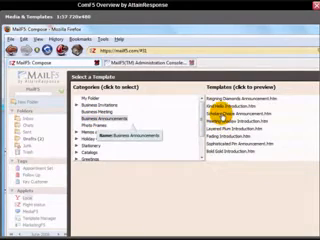
click(240, 120)
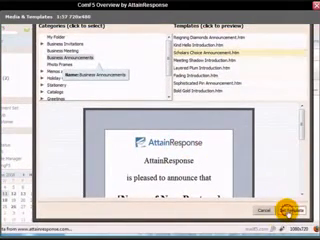
click(290, 210)
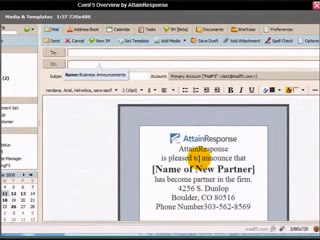
scroll(197, 155, down, 1)
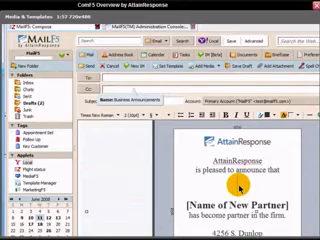
Browse the FLV Videos list and expand Video Messages Sent in the Add Media dialog
click(215, 68)
click(208, 84)
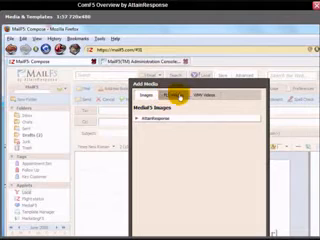
click(172, 95)
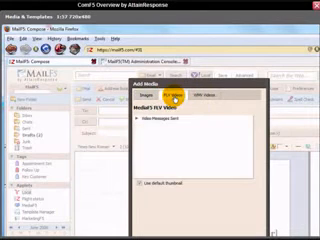
click(137, 118)
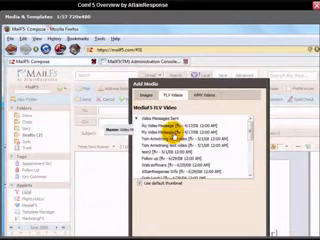
drag(248, 132, 247, 160)
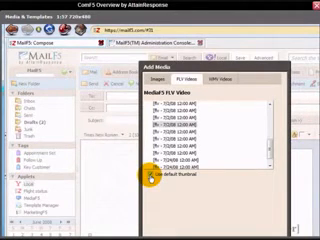
Choose a custom AttainResponse thumbnail and insert the video message into the email
click(150, 175)
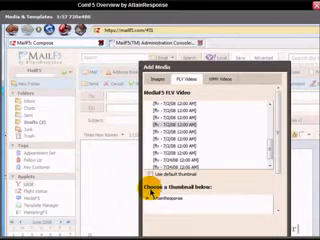
click(149, 199)
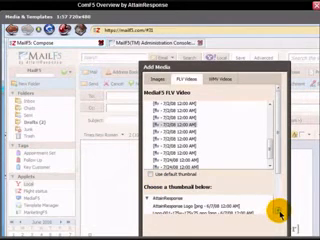
scroll(279, 213, down, 3)
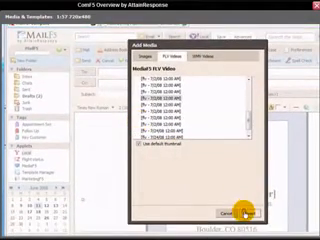
click(245, 212)
scroll(236, 196, down, 2)
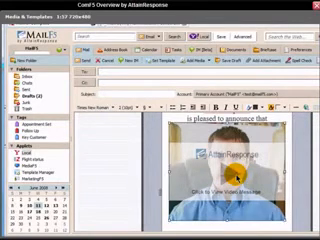
Remove the inserted video and start the webcam recorder via Add Media > Record Video
key(Delete)
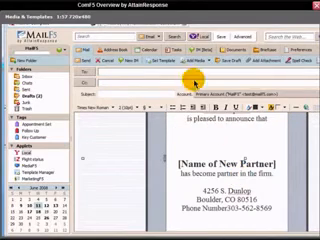
click(188, 65)
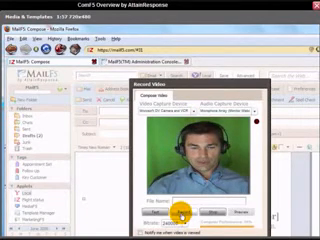
Record a short webcam clip, stop it, and preview the playback
click(181, 212)
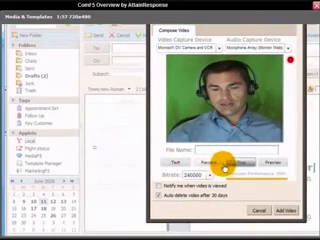
click(240, 162)
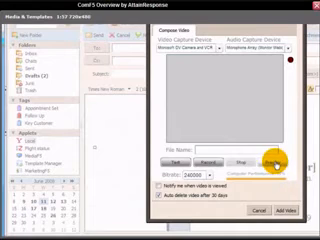
click(275, 161)
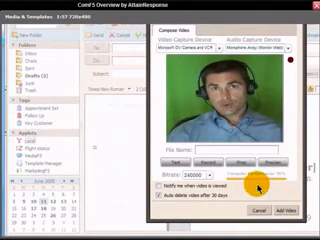